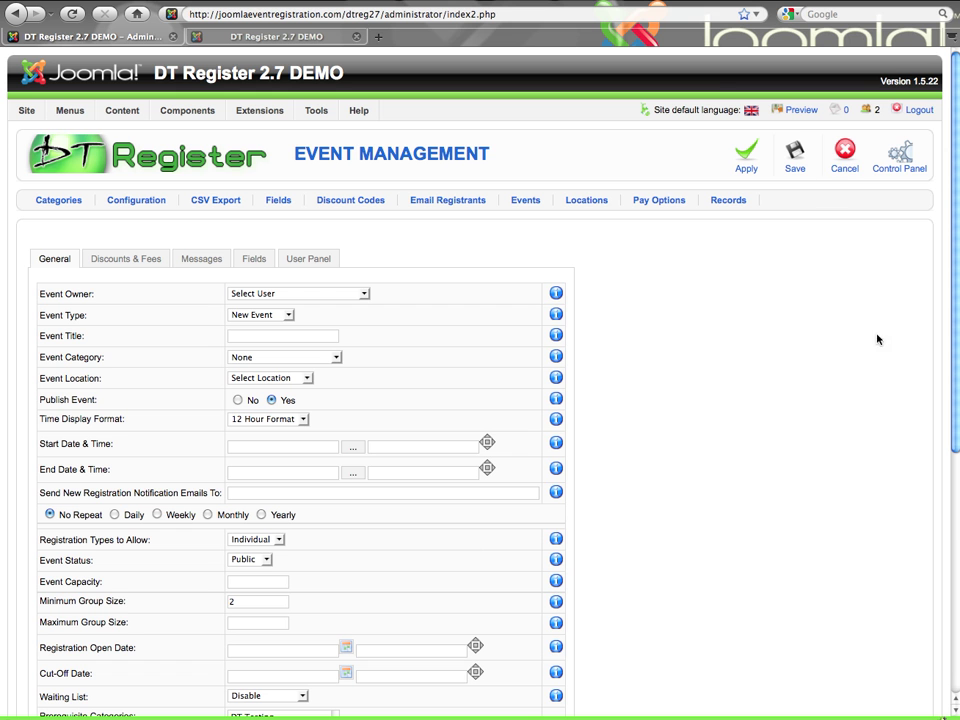
# Cancel the new event form to get back to the Event Management list
pyautogui.click(853, 159)
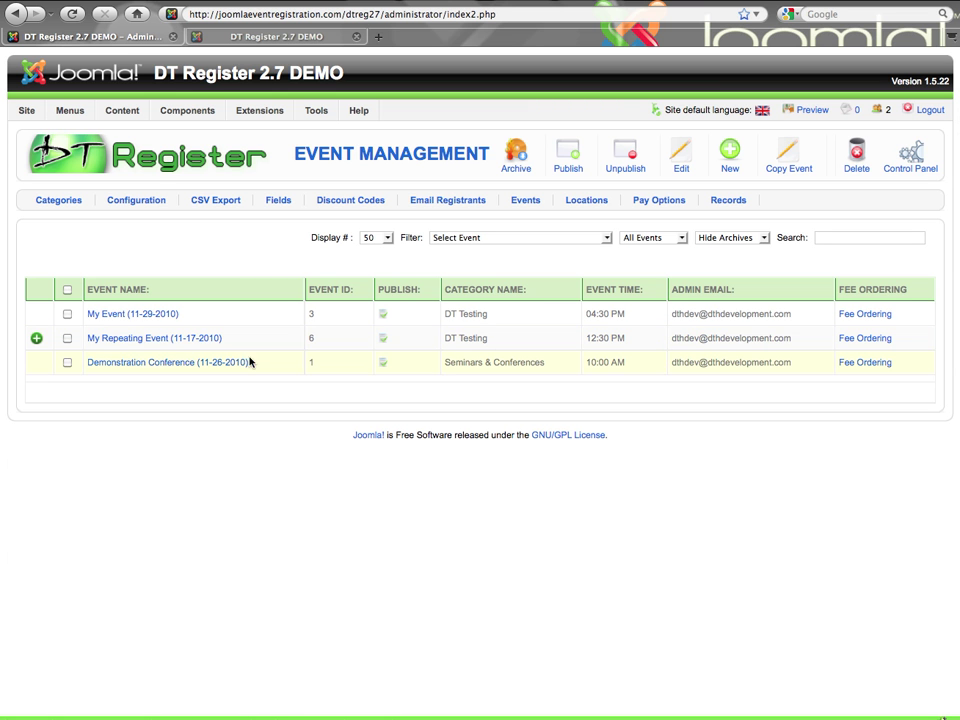
pyautogui.moveTo(187, 112)
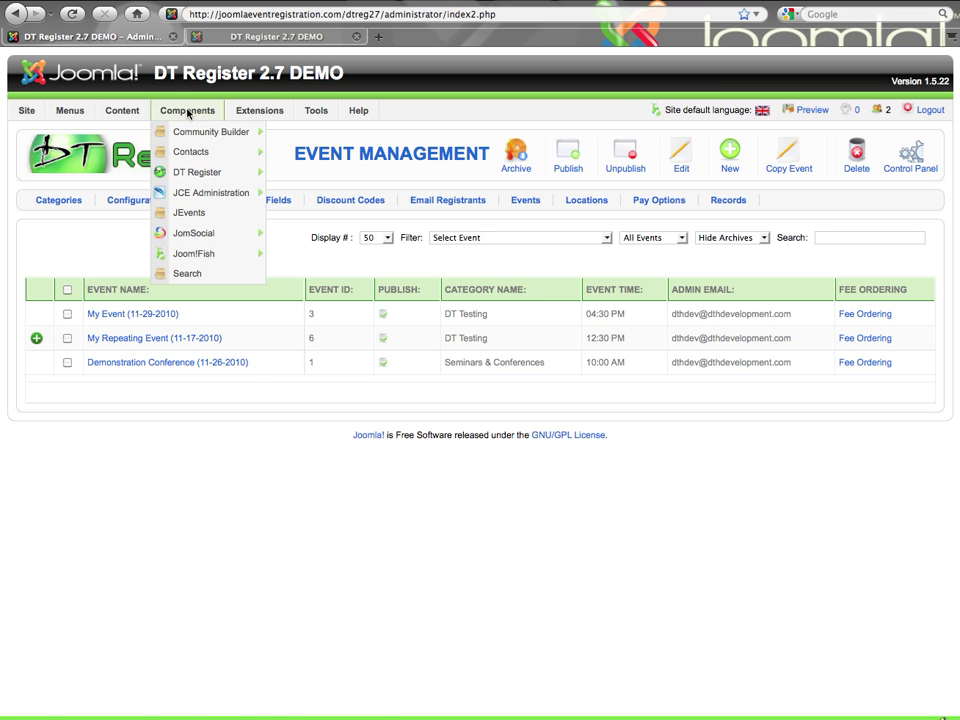
pyautogui.moveTo(205, 173)
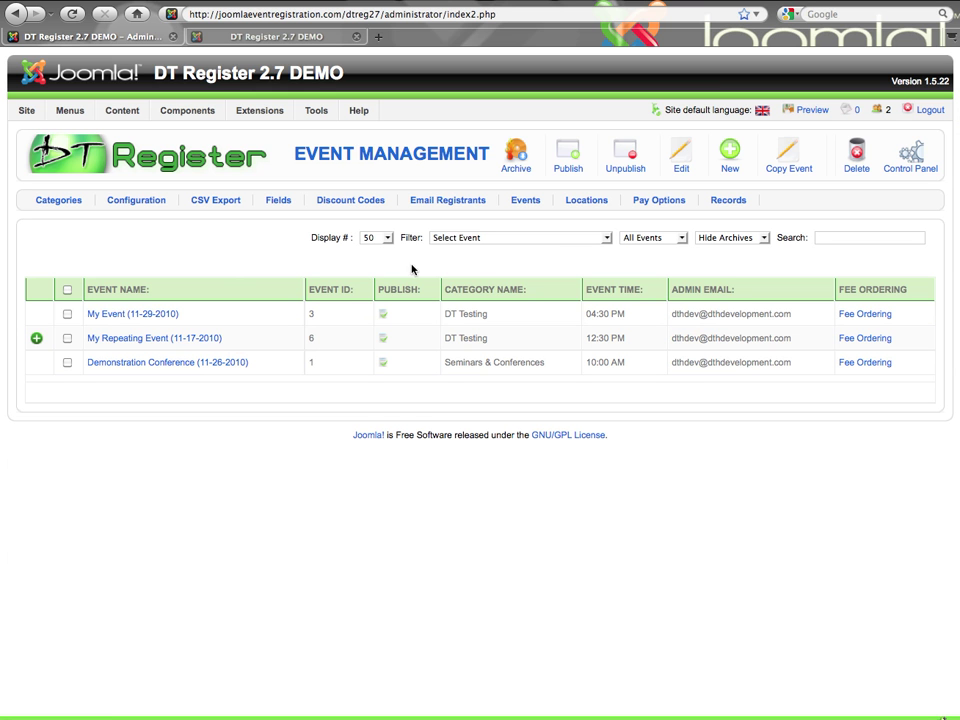
pyautogui.click(478, 241)
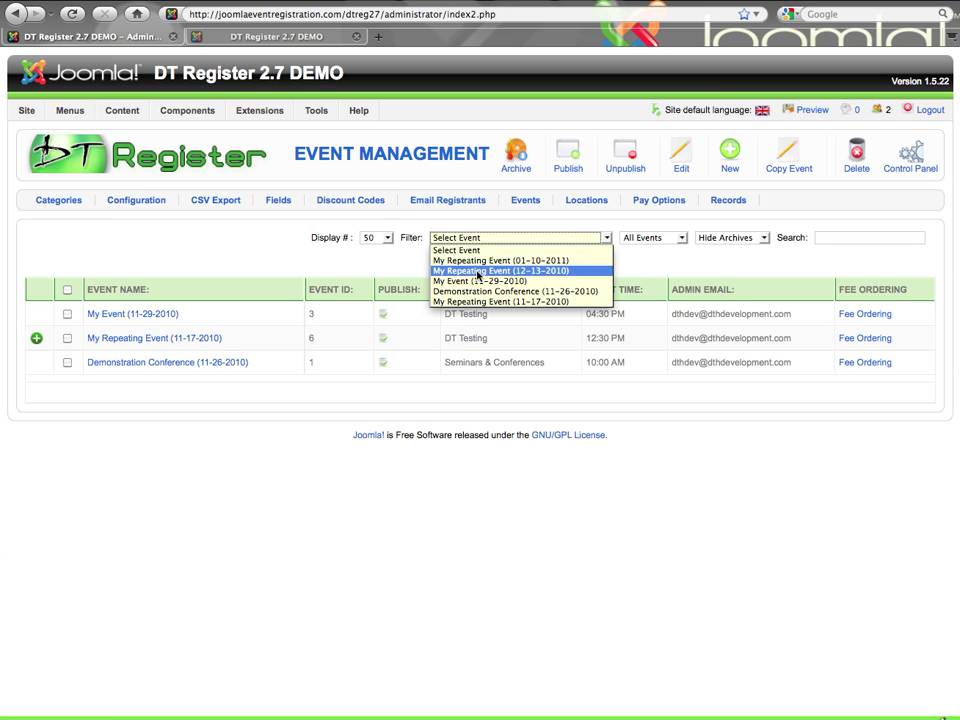
pyautogui.click(404, 268)
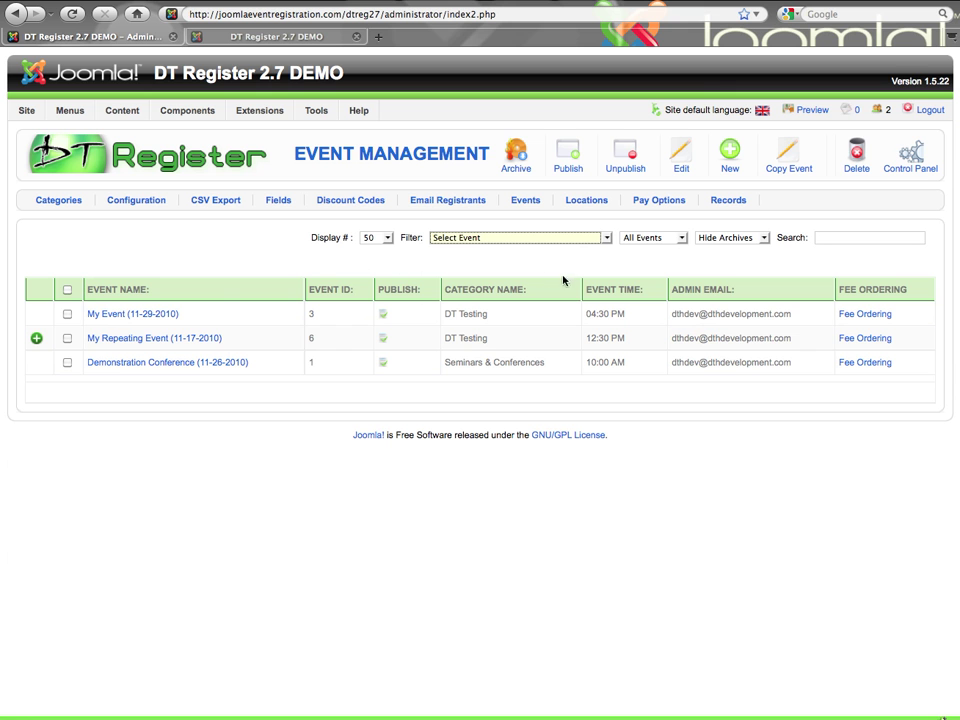
pyautogui.click(675, 242)
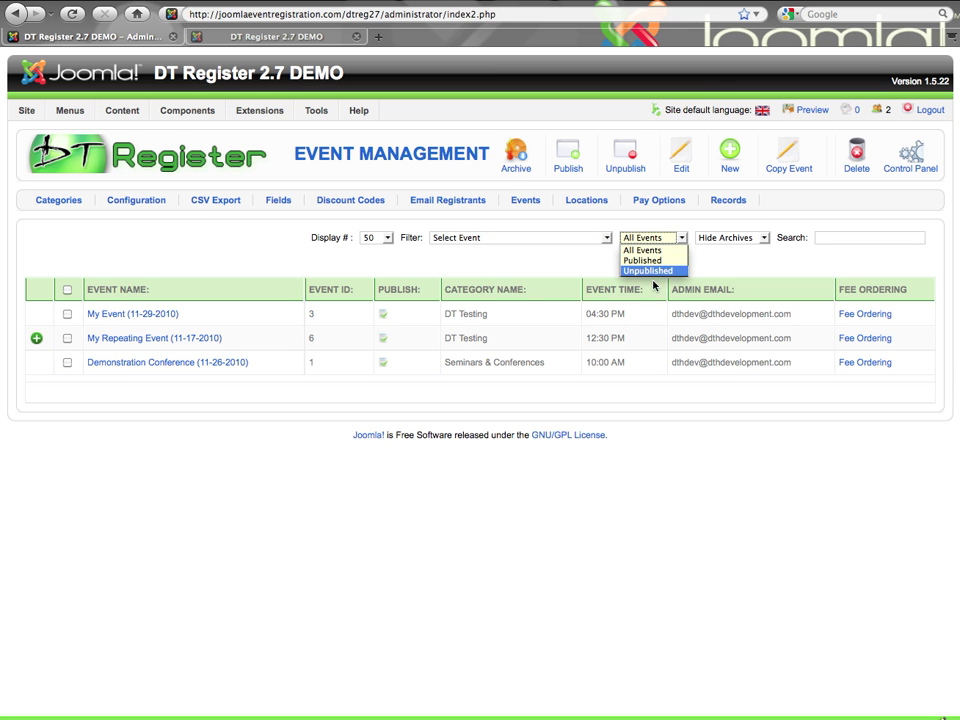
pyautogui.click(720, 240)
pyautogui.click(720, 240)
pyautogui.click(720, 240)
pyautogui.click(720, 240)
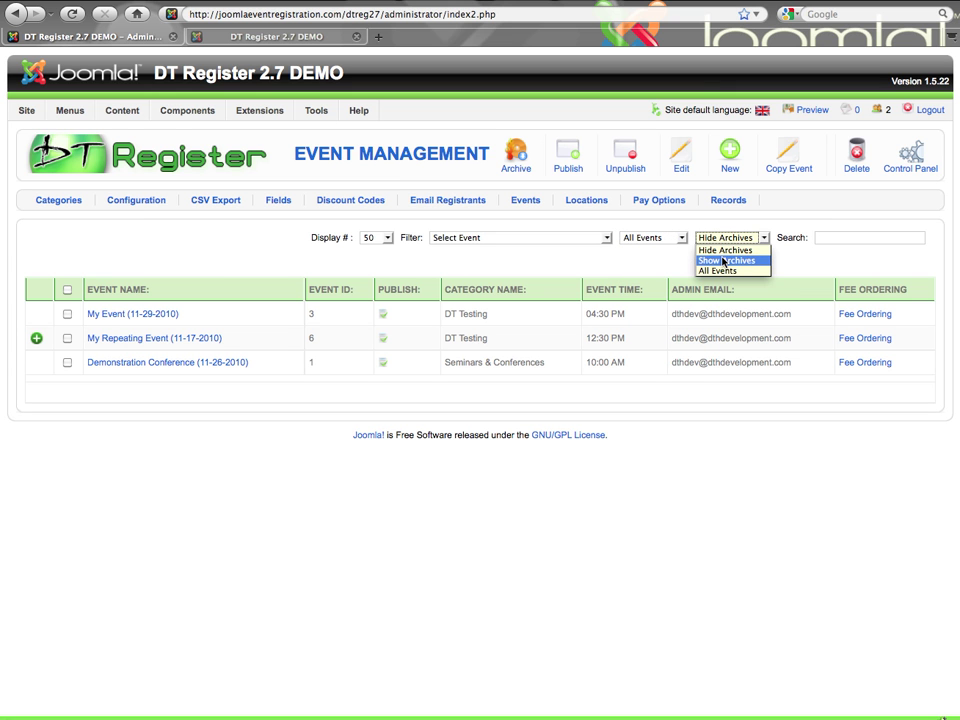
pyautogui.click(713, 252)
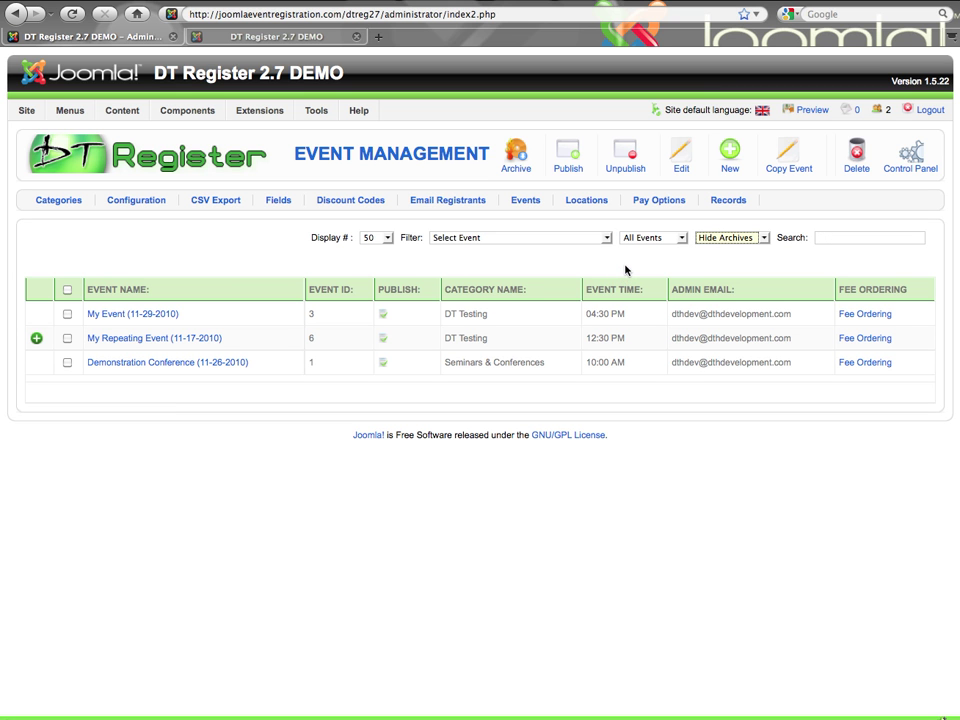
pyautogui.click(67, 315)
# Archive the My Event (11-29-2010) event and check the Hide Archives filter options, leaving them unchanged
pyautogui.click(517, 168)
pyautogui.click(720, 238)
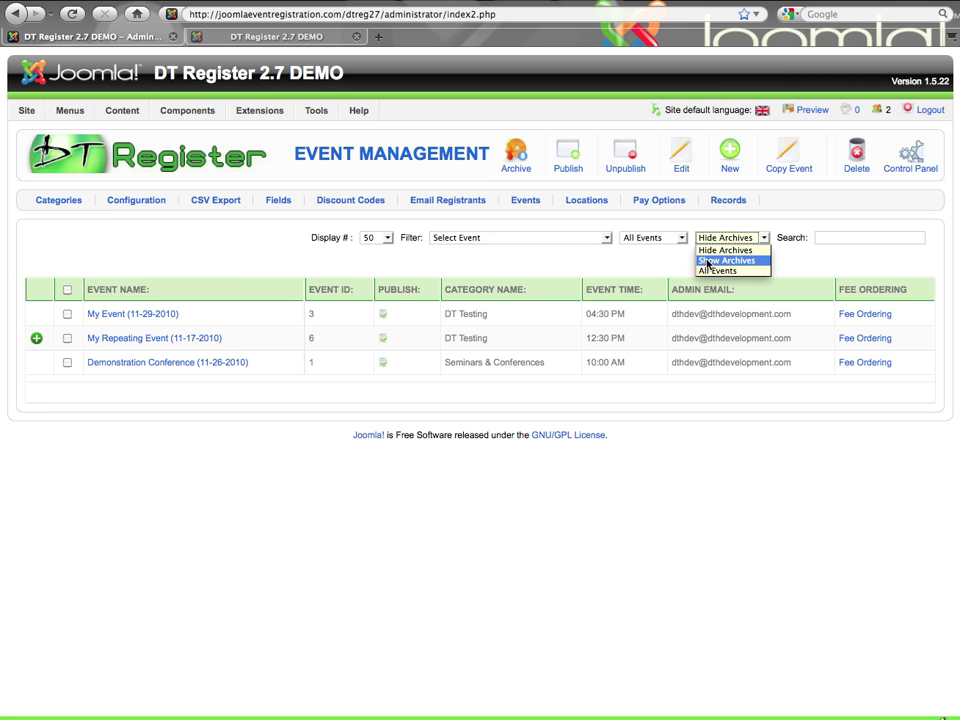
pyautogui.click(671, 264)
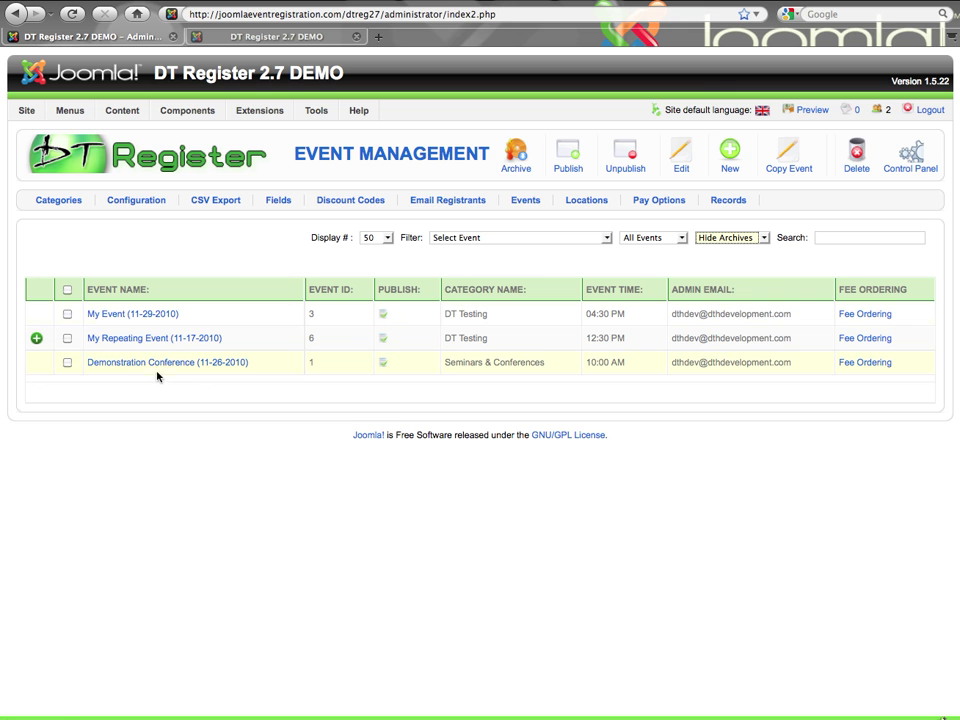
pyautogui.click(67, 315)
pyautogui.click(67, 314)
# Reorder the event's fees so Shirt precedes Adult_or_Student, then expand My Repeating Event
pyautogui.click(865, 365)
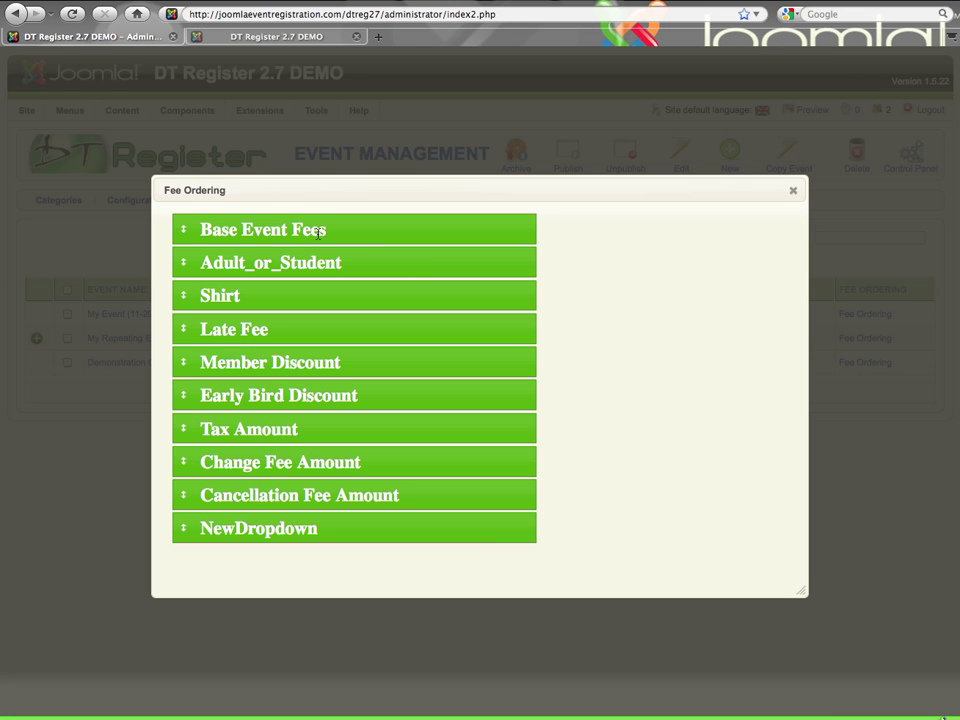
pyautogui.moveTo(281, 262); pyautogui.dragTo(277, 298)
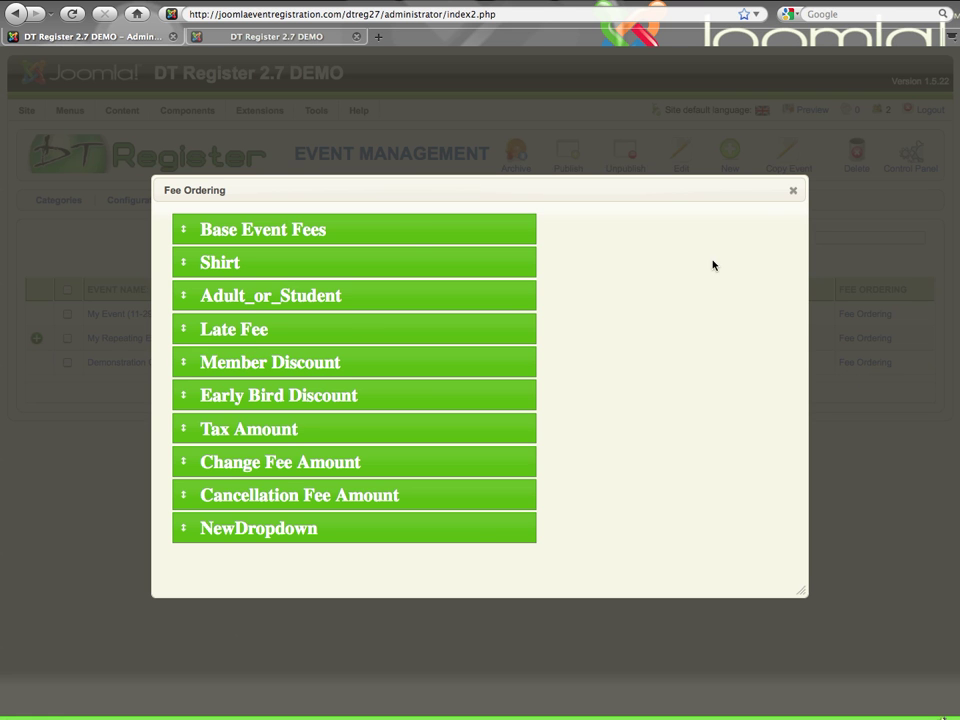
pyautogui.click(794, 191)
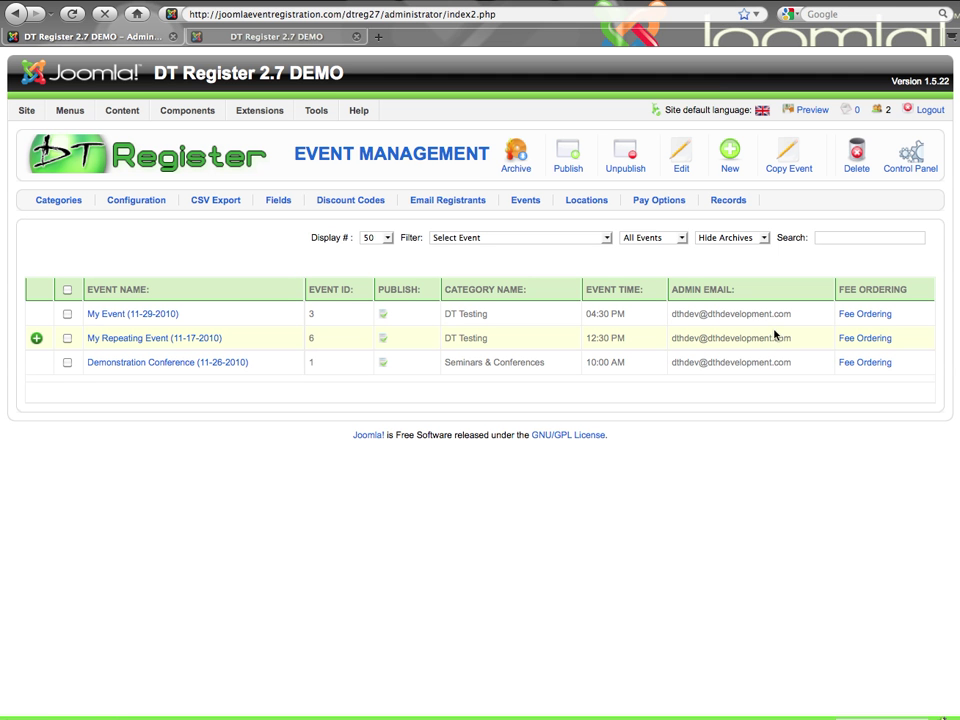
pyautogui.click(36, 340)
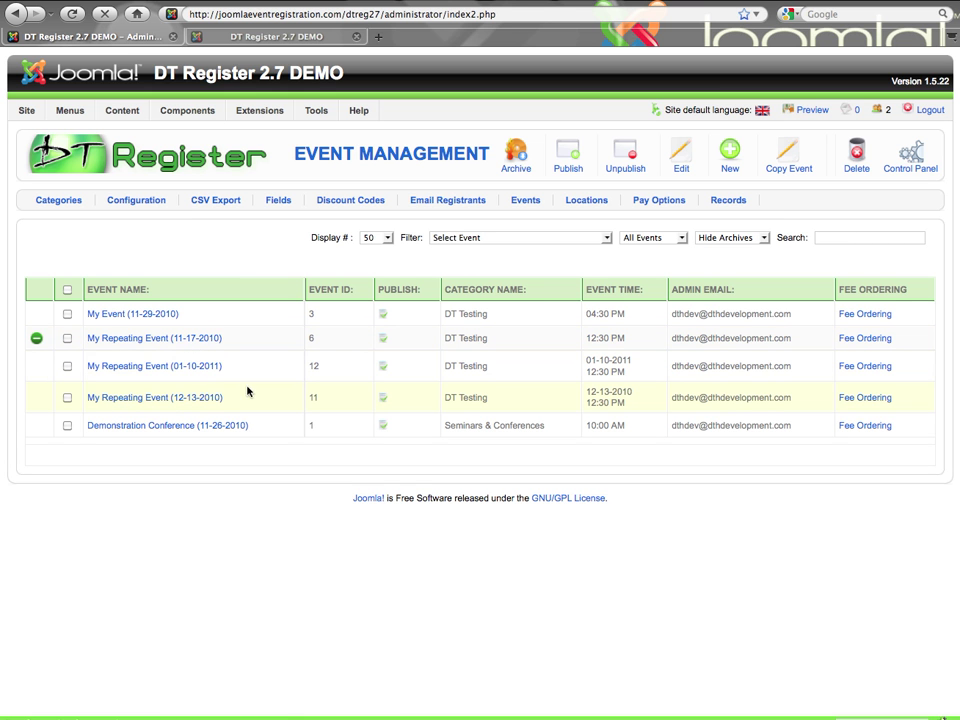
# Inspect My Repeating Event's occurrence IDs, including event 11, then collapse the occurrence rows
pyautogui.doubleClick(313, 366)
pyautogui.doubleClick(314, 398)
pyautogui.click(320, 402)
pyautogui.click(37, 339)
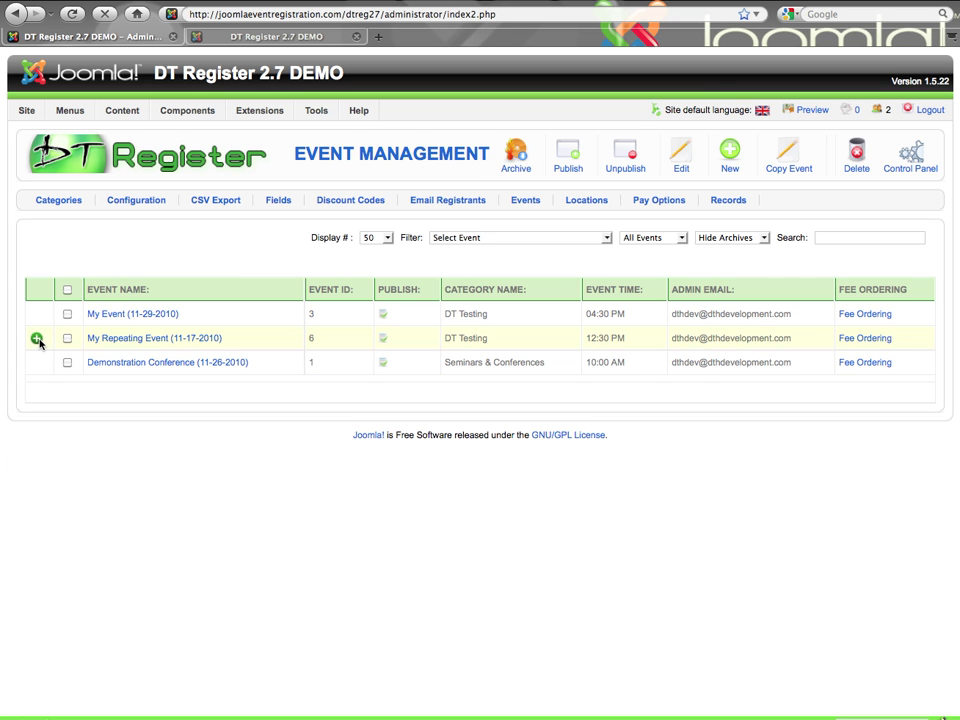
# Open DT Register's Configuration page and show its Event Listing settings
pyautogui.moveTo(316, 110)
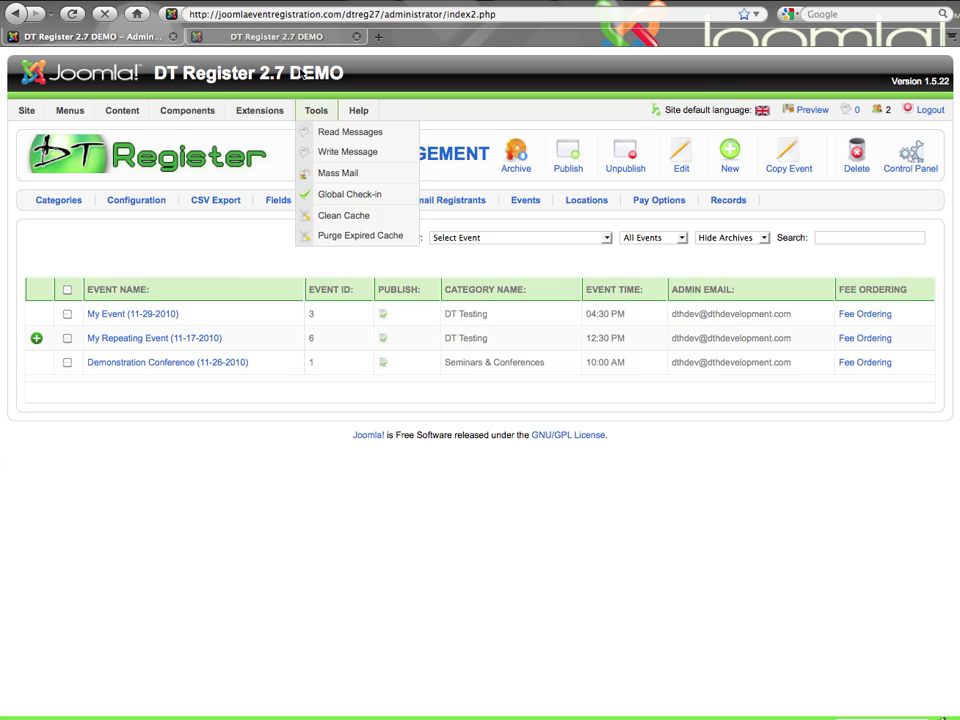
pyautogui.click(130, 202)
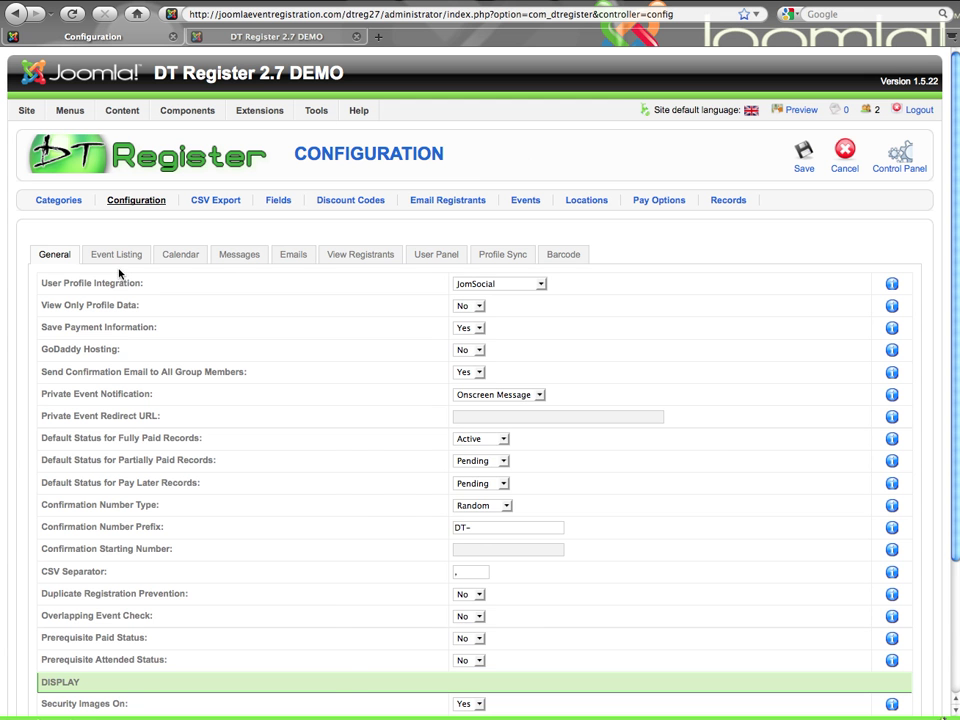
pyautogui.click(116, 256)
# Change Event List Ordering from Oldest First to Manual Ordering and save the configuration
pyautogui.scroll(-1, 122, 290)
pyautogui.scroll(-5, 122, 290)
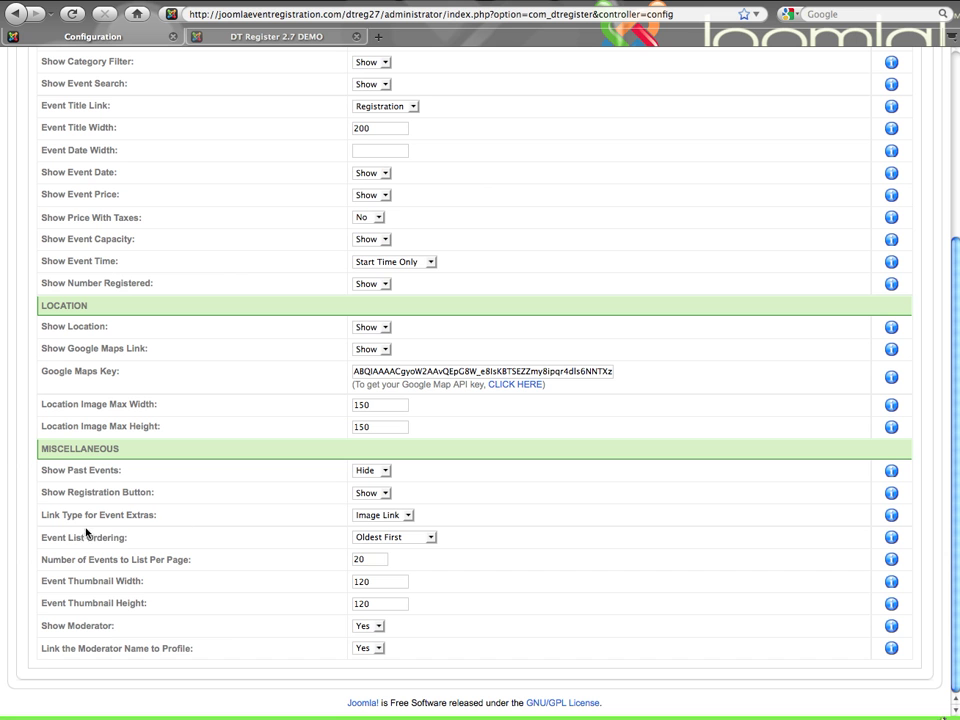
pyautogui.moveTo(50, 541); pyautogui.dragTo(176, 546)
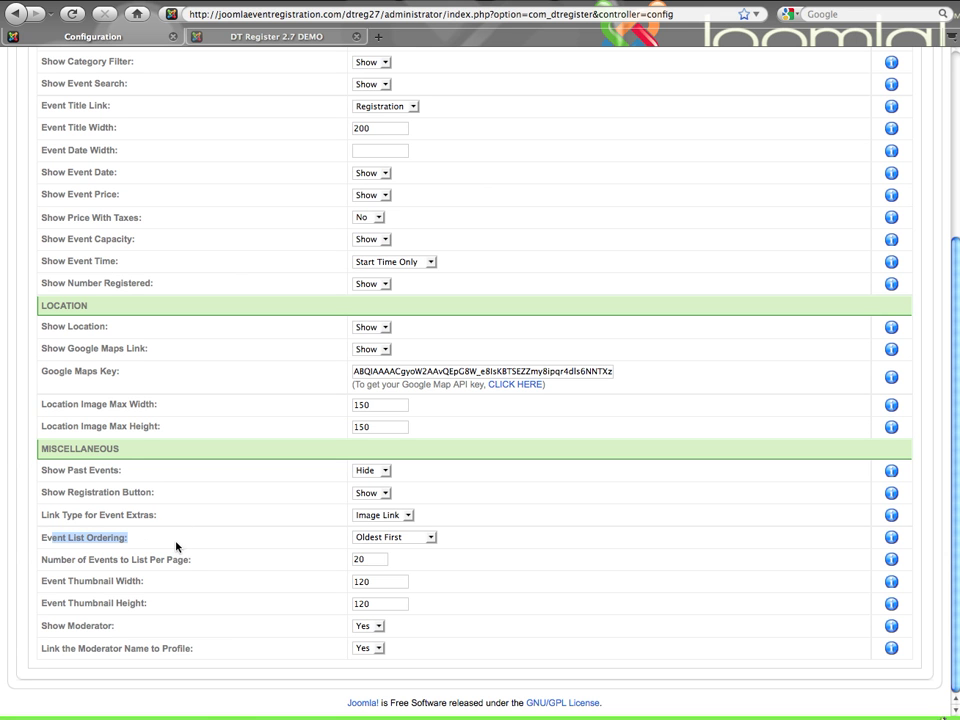
pyautogui.click(421, 541)
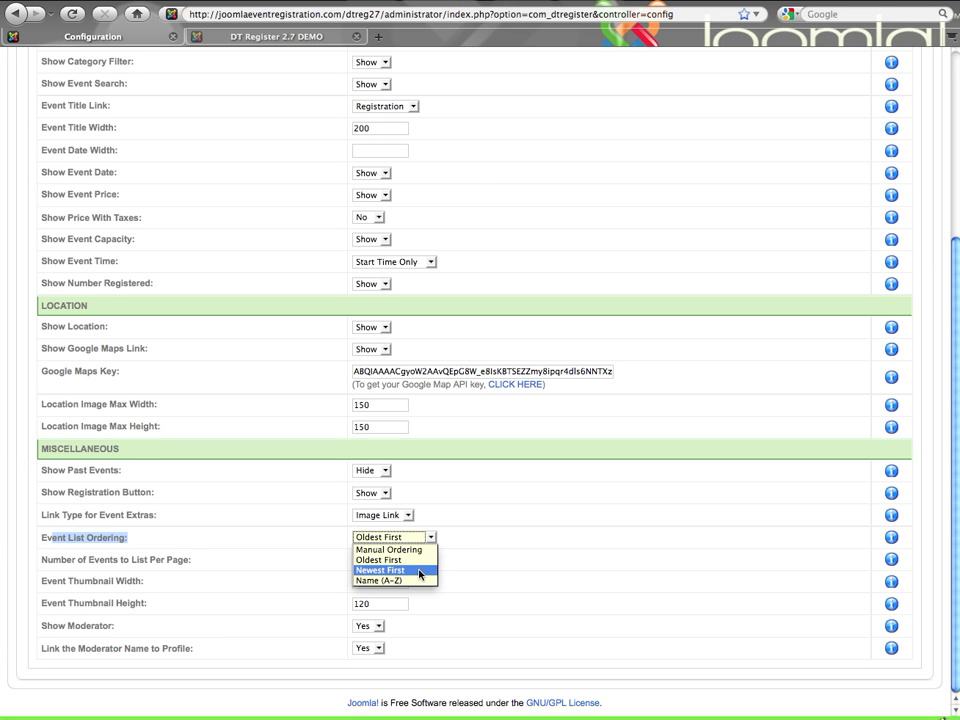
pyautogui.click(417, 550)
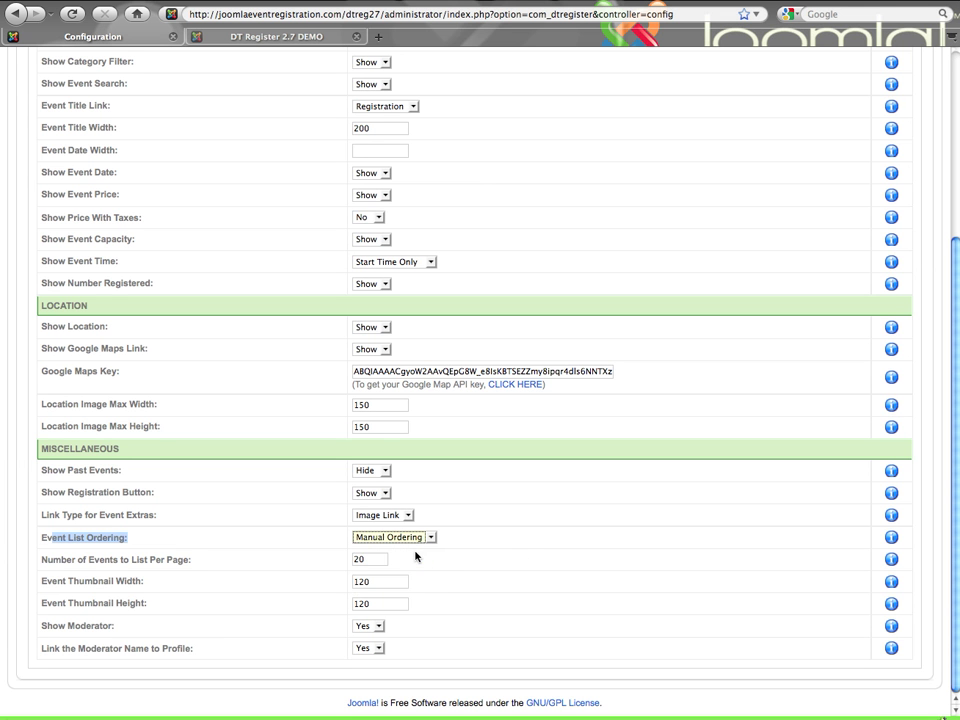
pyautogui.scroll(5, 531, 553)
pyautogui.click(804, 152)
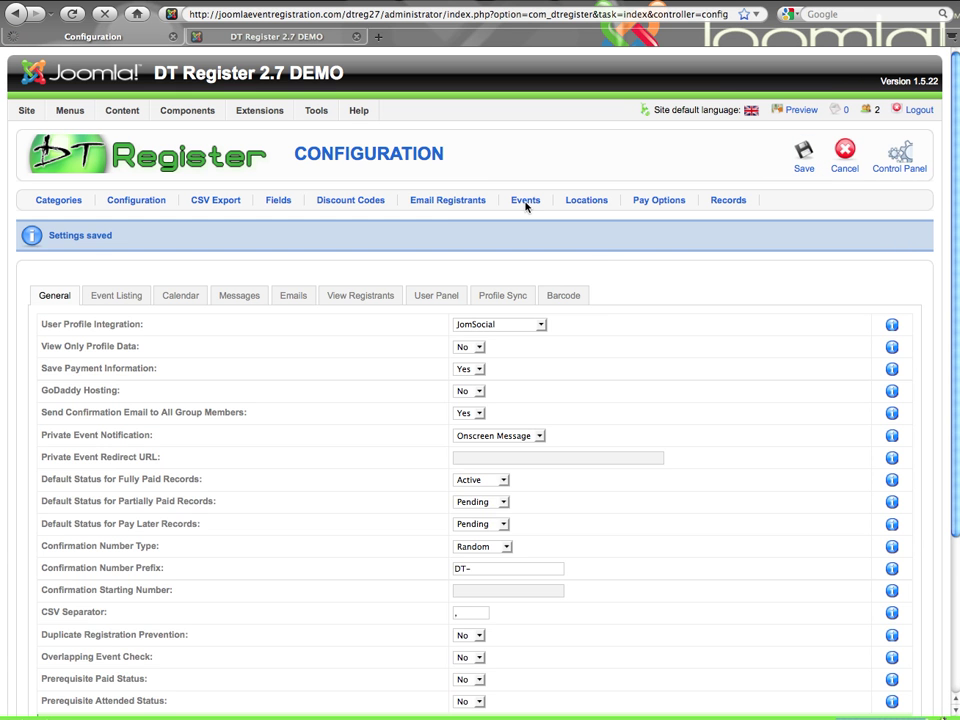
# Go from the saved configuration back to the DT Register Events list
pyautogui.click(525, 203)
pyautogui.click(533, 203)
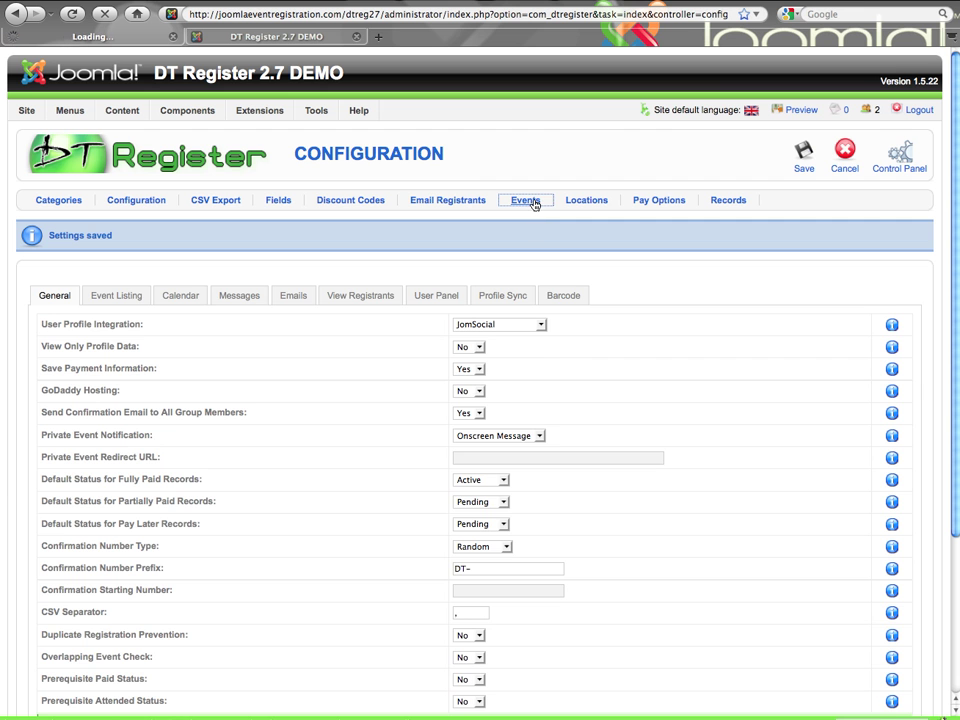